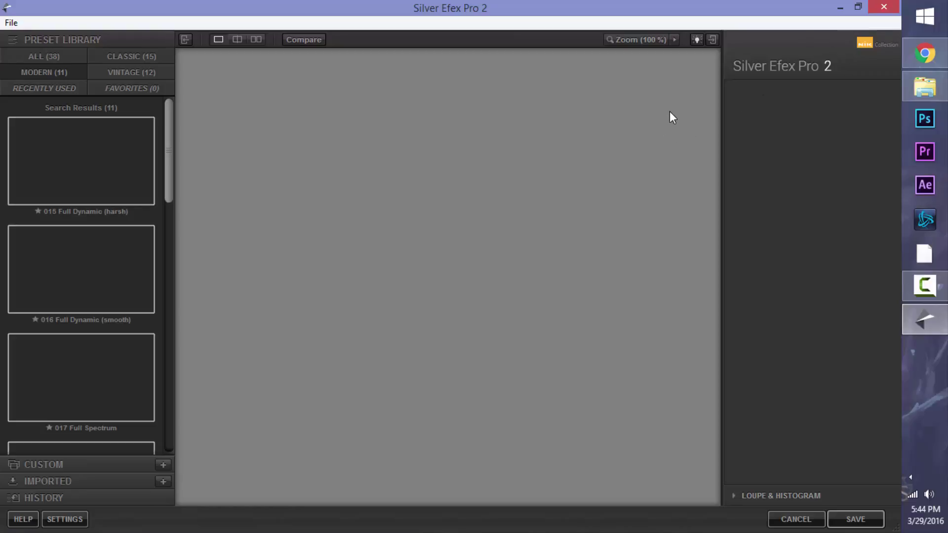
# Open the watch.jpg photo in Silver Efex Pro 2.
pyautogui.click(16, 26)
pyautogui.click(42, 34)
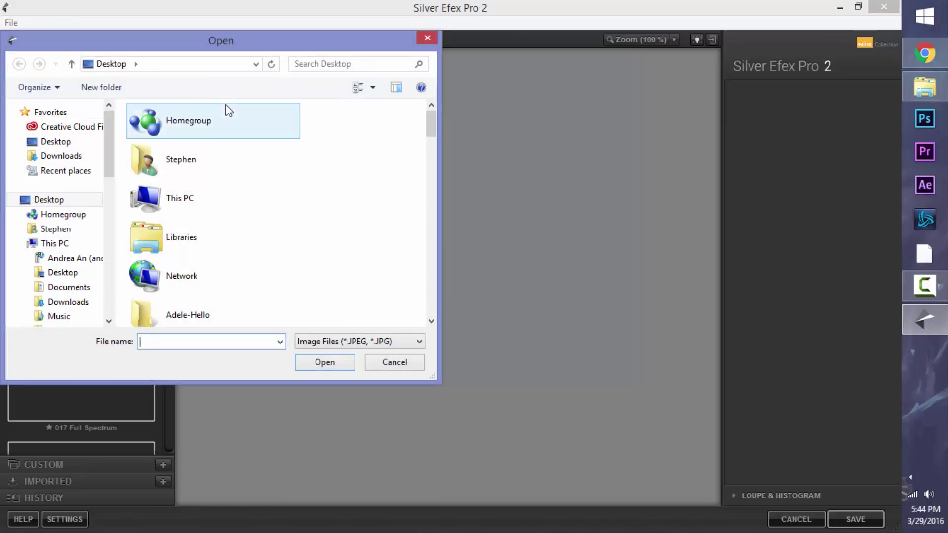
pyautogui.write('watch')
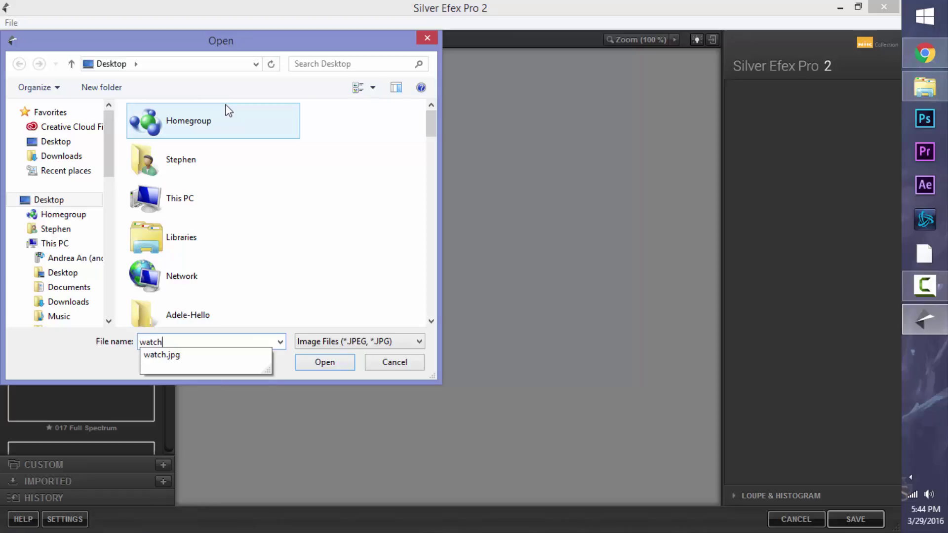
pyautogui.press('Return')
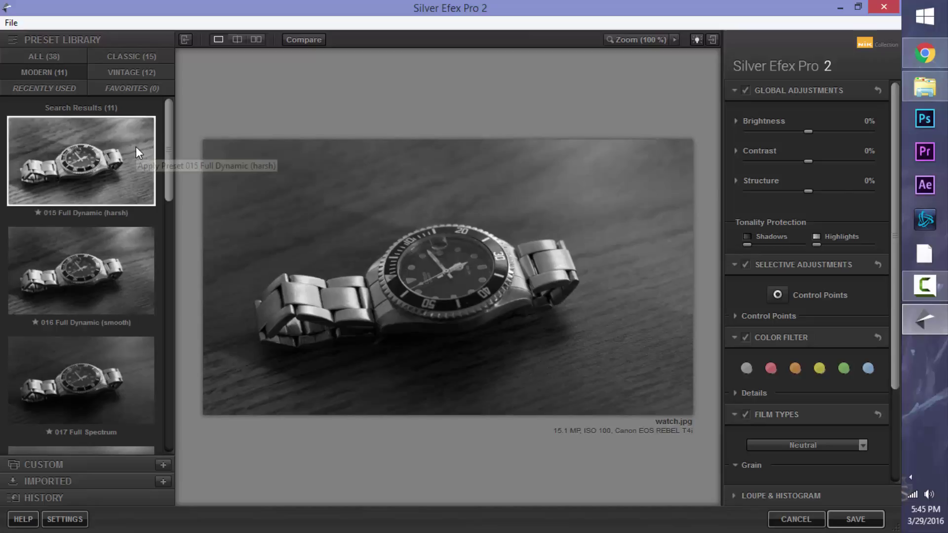
# Apply the 023 Wet Rocks preset from the Modern presets to the watch photo.
pyautogui.scroll(-1, 118, 297)
pyautogui.scroll(-2, 116, 305)
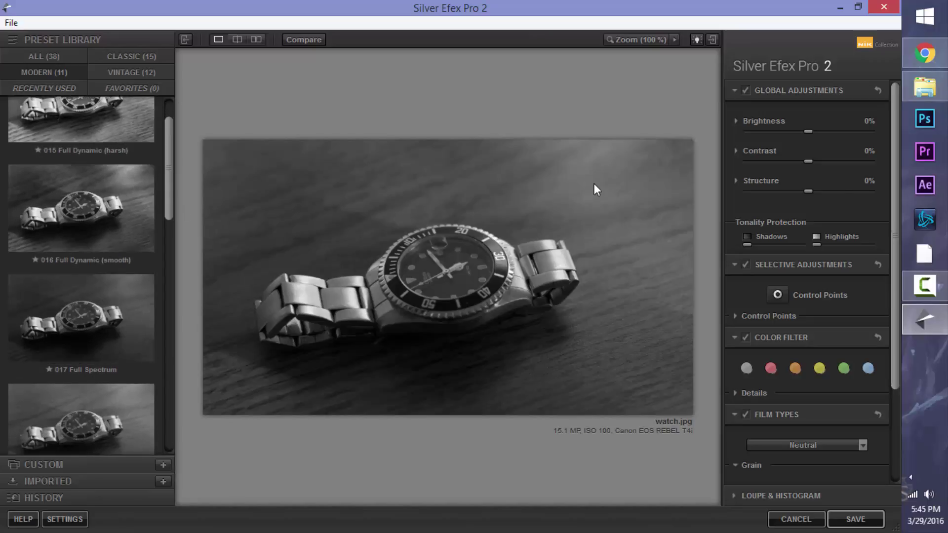
pyautogui.scroll(3, 166, 207)
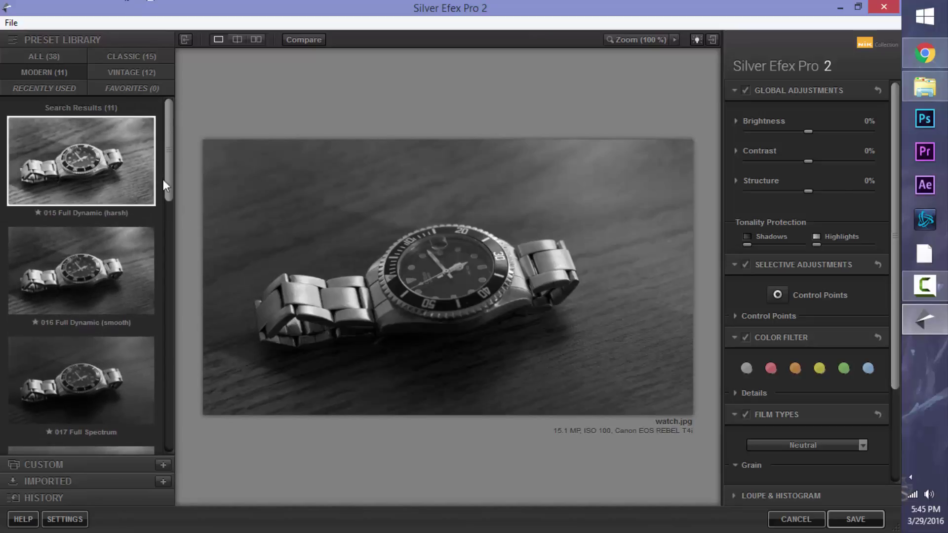
pyautogui.scroll(-5, 67, 320)
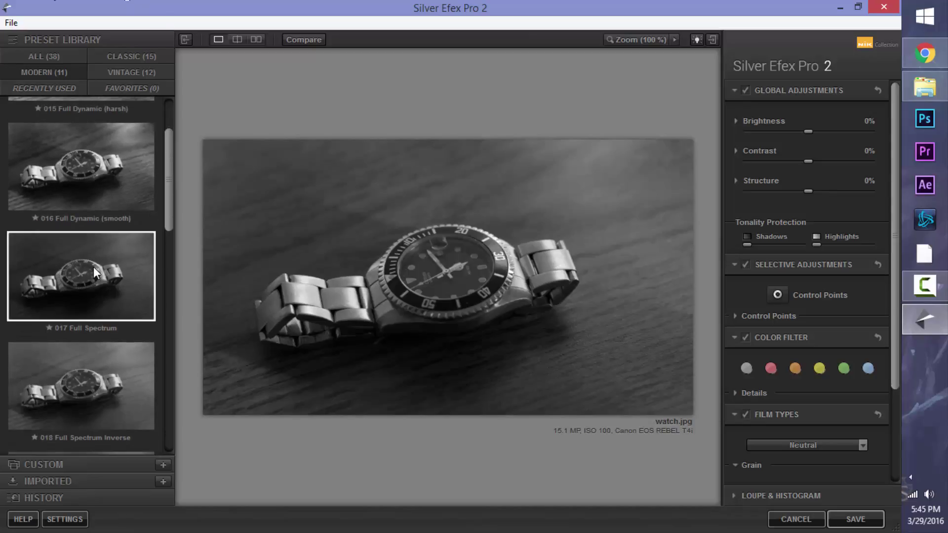
pyautogui.scroll(5, 93, 267)
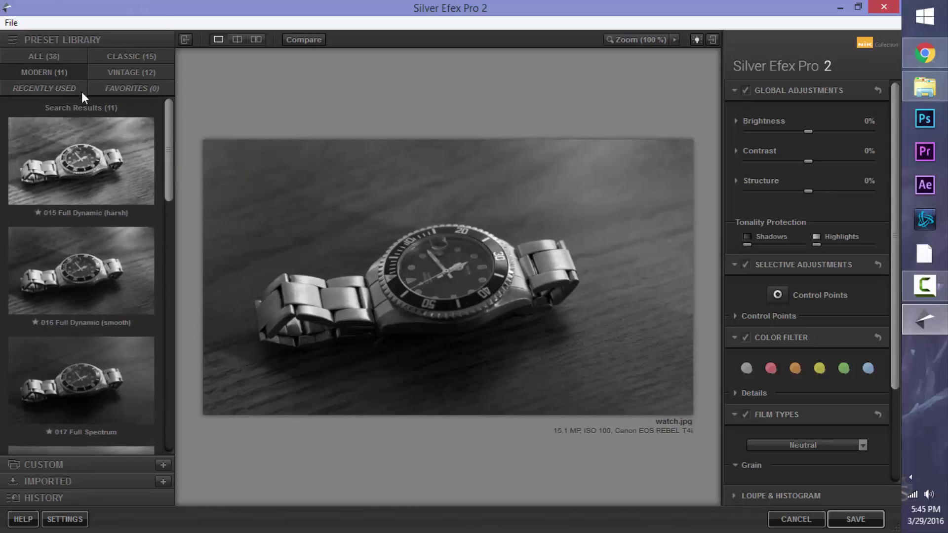
pyautogui.scroll(-5, 89, 224)
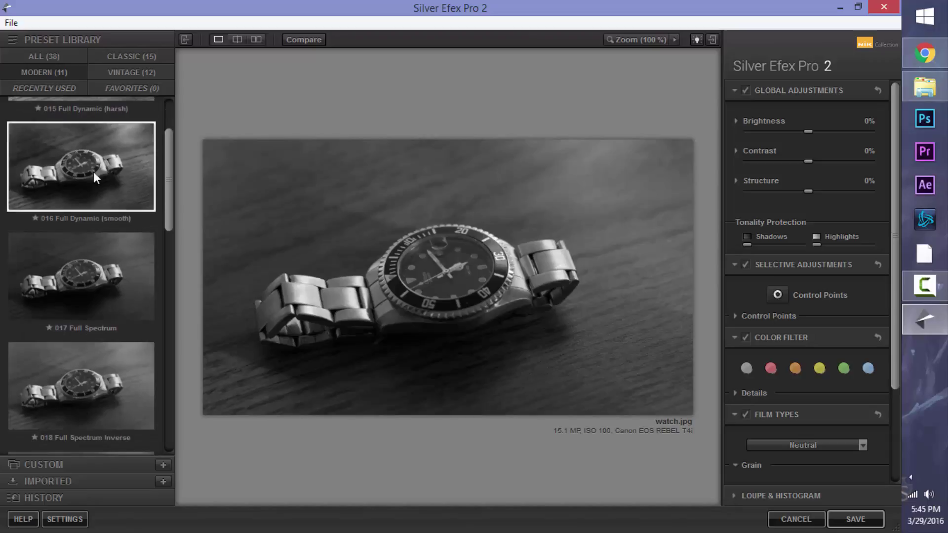
pyautogui.scroll(4, 92, 184)
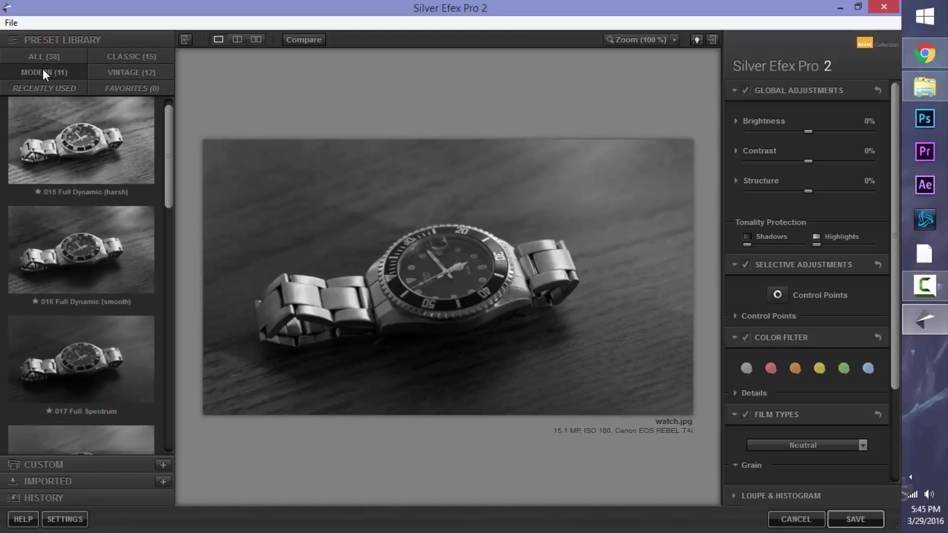
pyautogui.scroll(-10, 76, 227)
pyautogui.scroll(-15, 76, 227)
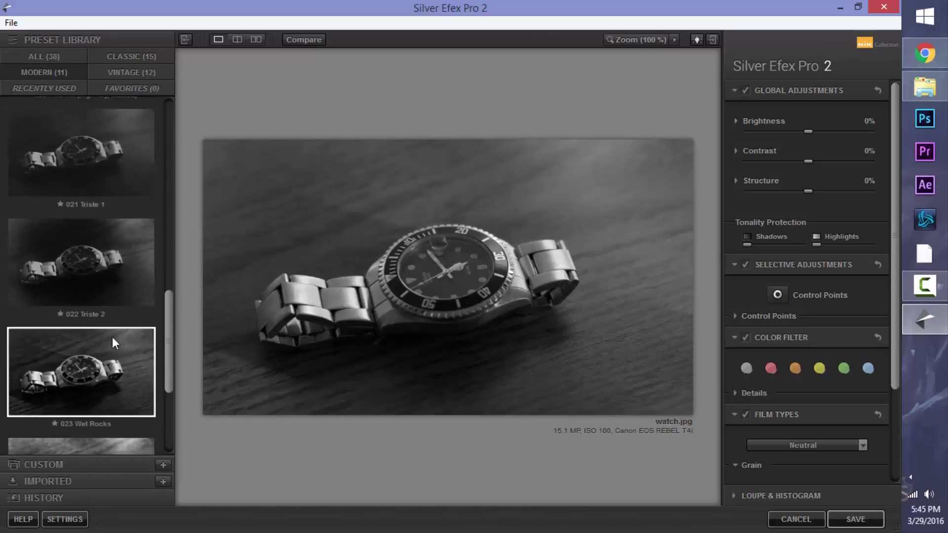
pyautogui.scroll(-5, 118, 354)
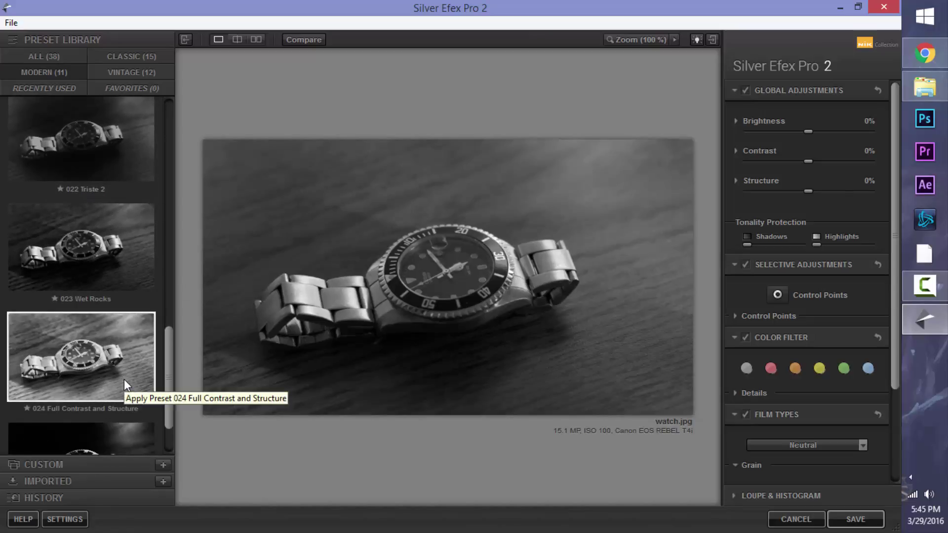
pyautogui.scroll(-4, 123, 379)
pyautogui.click(102, 211)
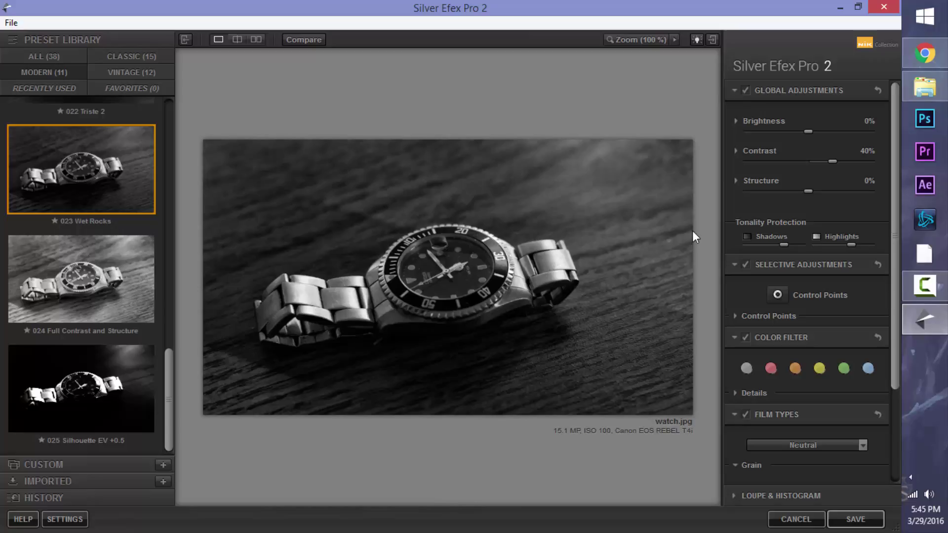
# Browse the ALL, VINTAGE and CLASSIC preset categories.
pyautogui.click(47, 56)
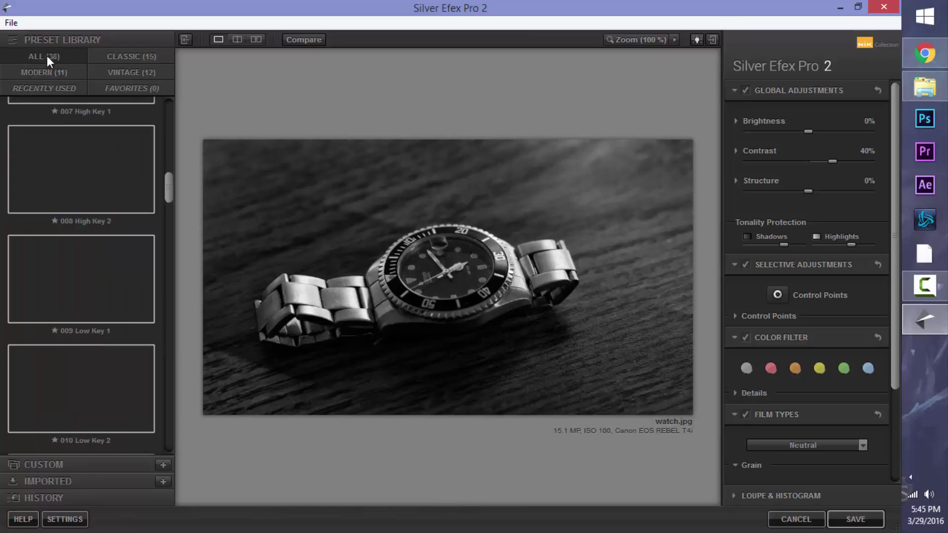
pyautogui.click(125, 72)
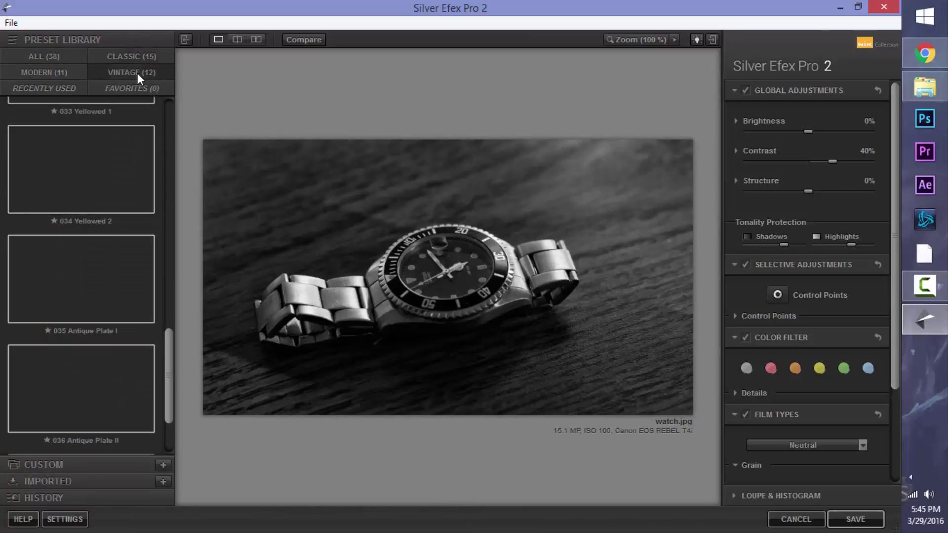
pyautogui.click(133, 56)
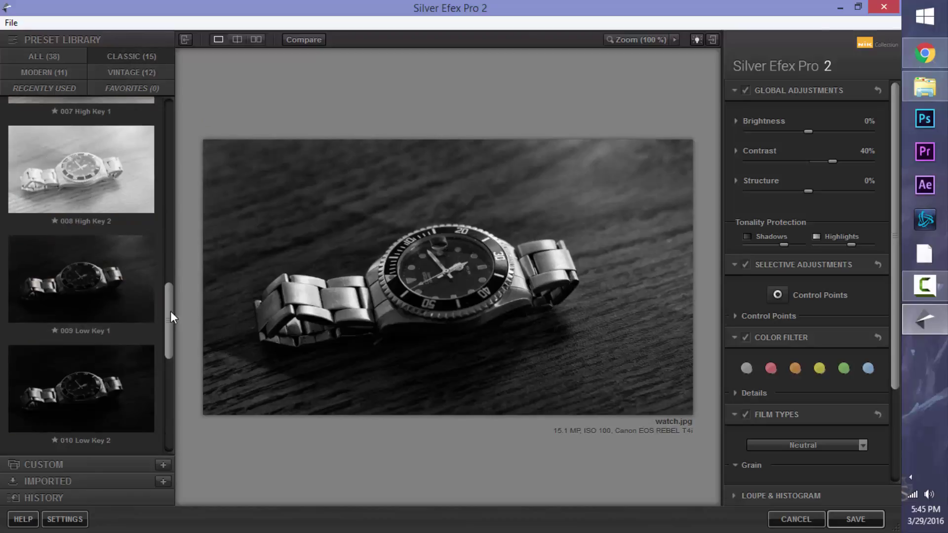
pyautogui.moveTo(168, 313); pyautogui.dragTo(187, 262)
# Apply the 006 High Structure (smooth) preset and raise Contrast to about 37%.
pyautogui.click(106, 275)
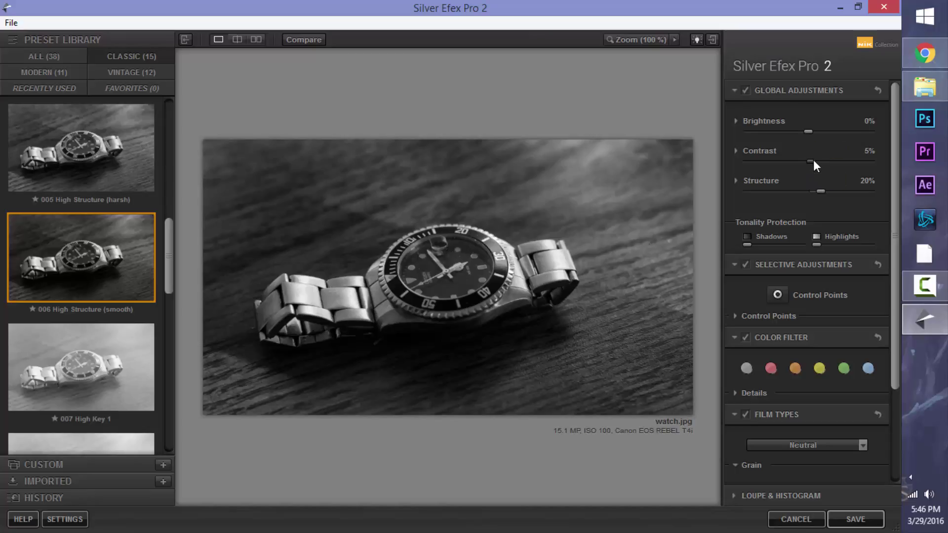
pyautogui.moveTo(813, 160); pyautogui.dragTo(833, 158)
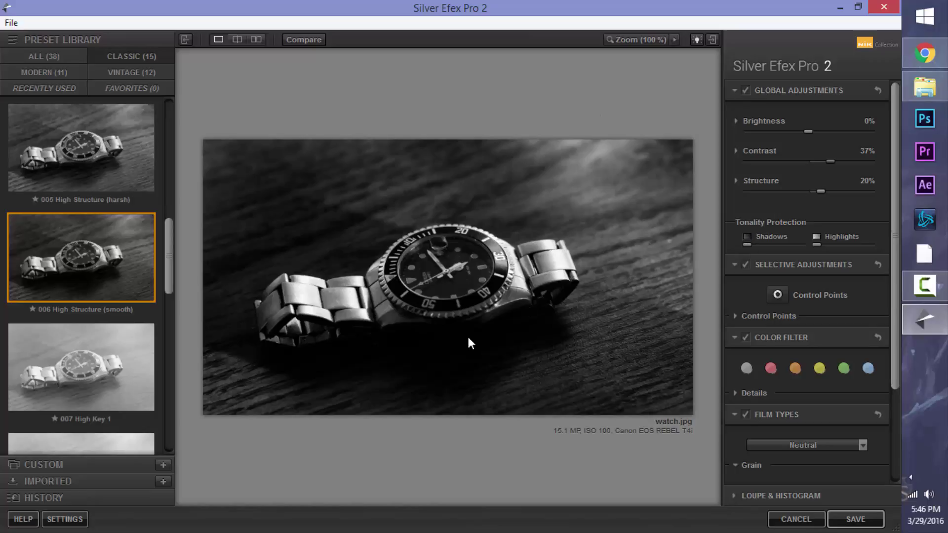
pyautogui.click(674, 40)
pyautogui.click(674, 39)
pyautogui.click(674, 39)
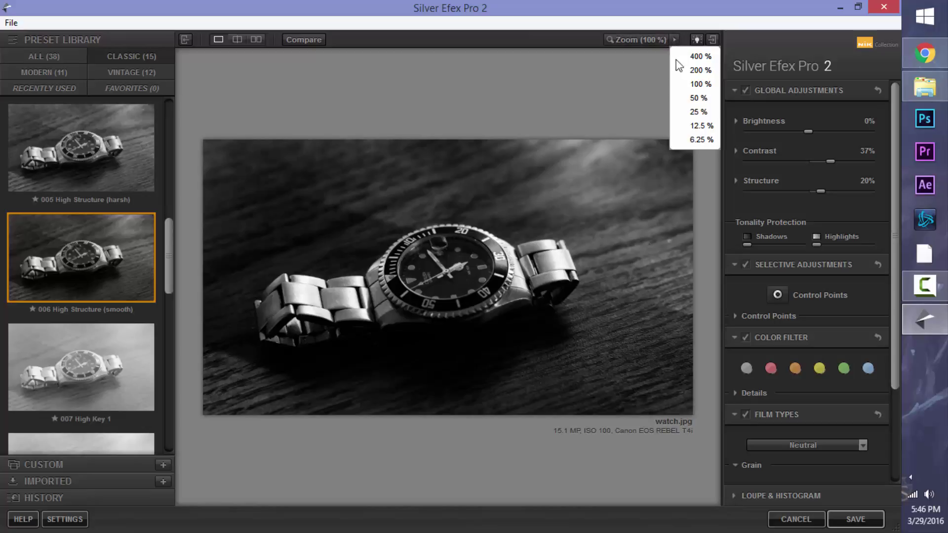
pyautogui.click(700, 71)
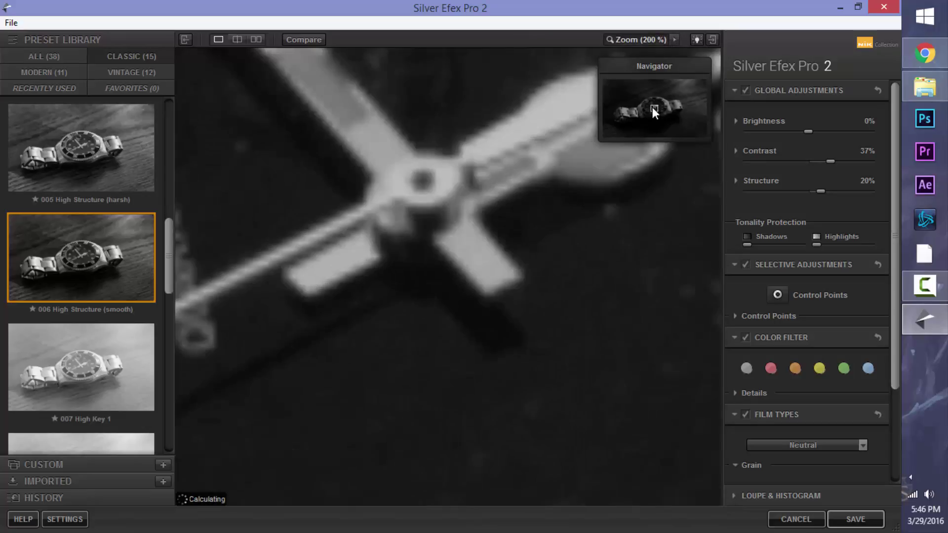
pyautogui.moveTo(653, 107)
pyautogui.mouseDown()
pyautogui.moveTo(644, 112)
pyautogui.moveTo(651, 123)
pyautogui.mouseUp()
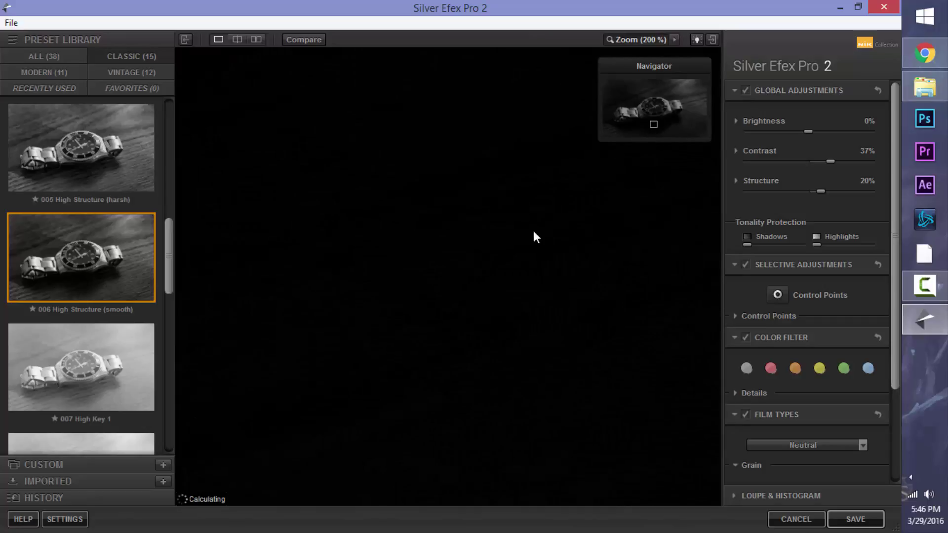
pyautogui.click(674, 39)
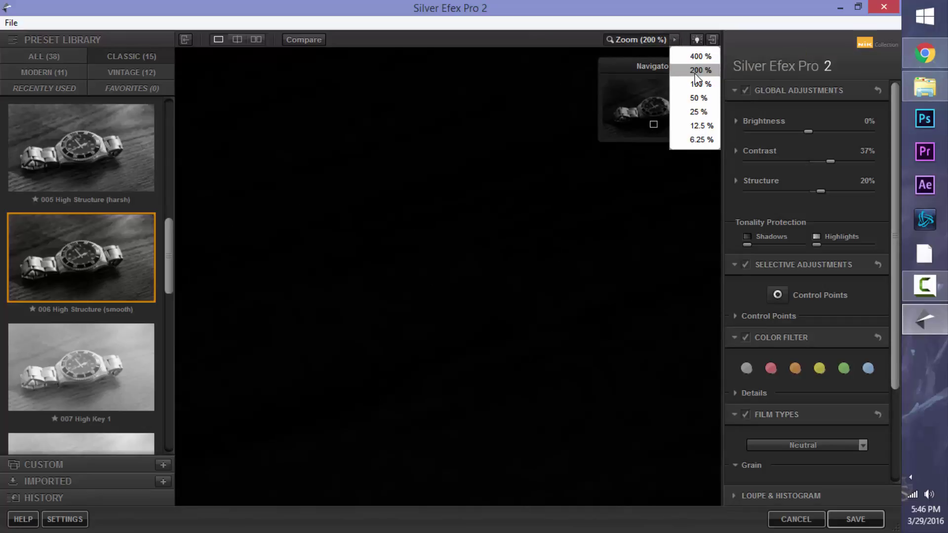
pyautogui.click(700, 84)
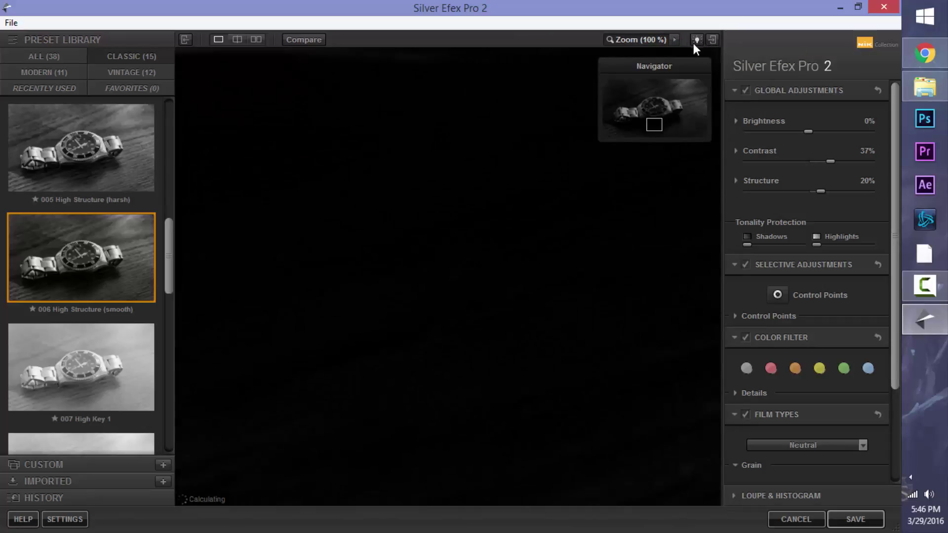
pyautogui.click(674, 39)
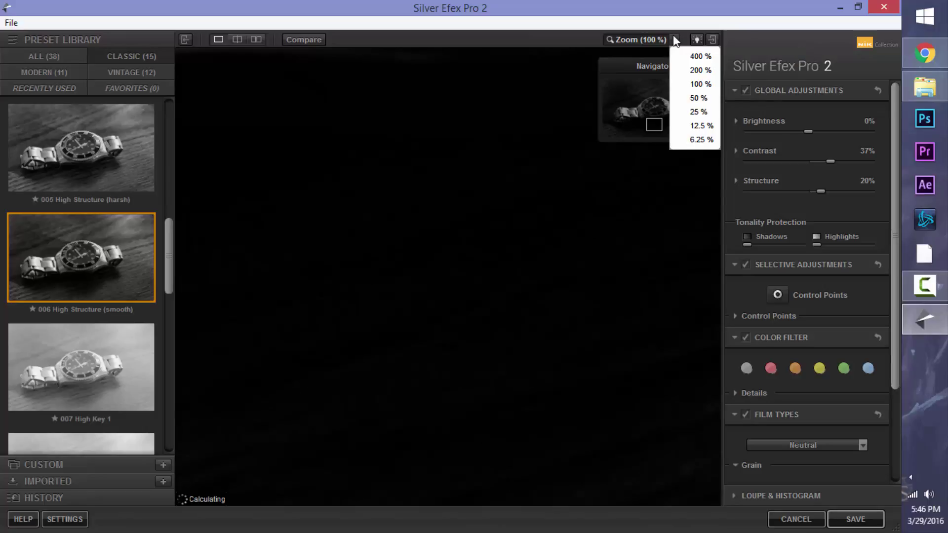
pyautogui.moveTo(637, 104); pyautogui.dragTo(671, 100)
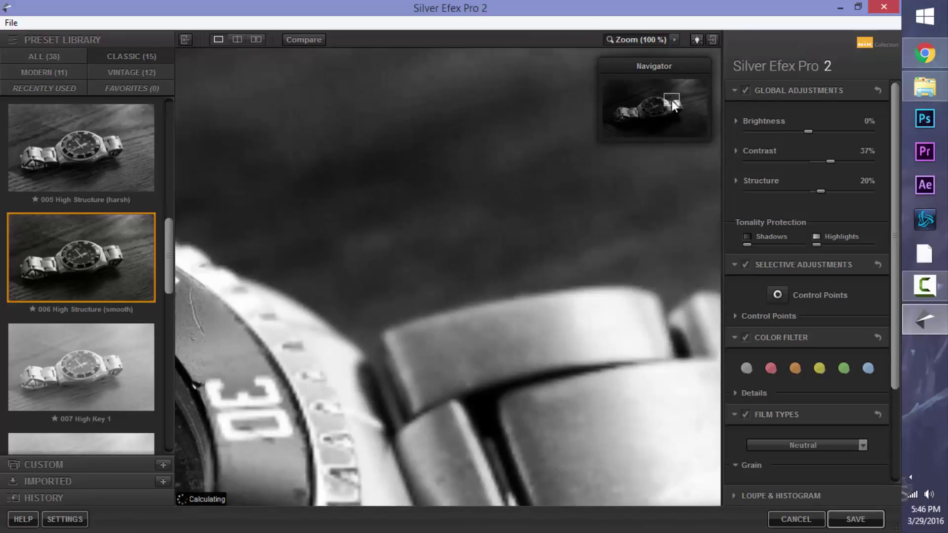
pyautogui.click(657, 42)
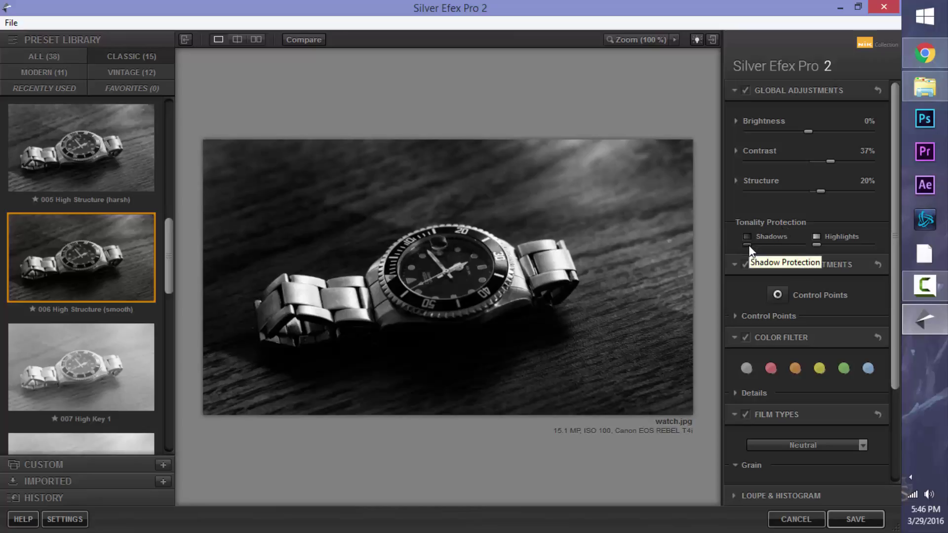
# Increase Shadows tonality protection so dark areas keep their detail.
pyautogui.moveTo(759, 243); pyautogui.dragTo(789, 245)
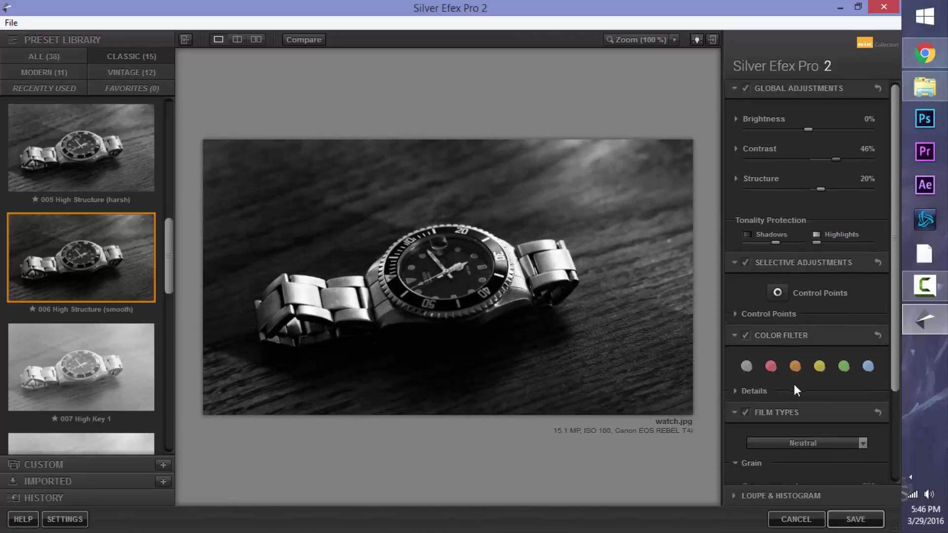
# Set the film type to Fuji Neopan ACROS 100, giving 448 grain per pixel.
pyautogui.scroll(-2, 794, 388)
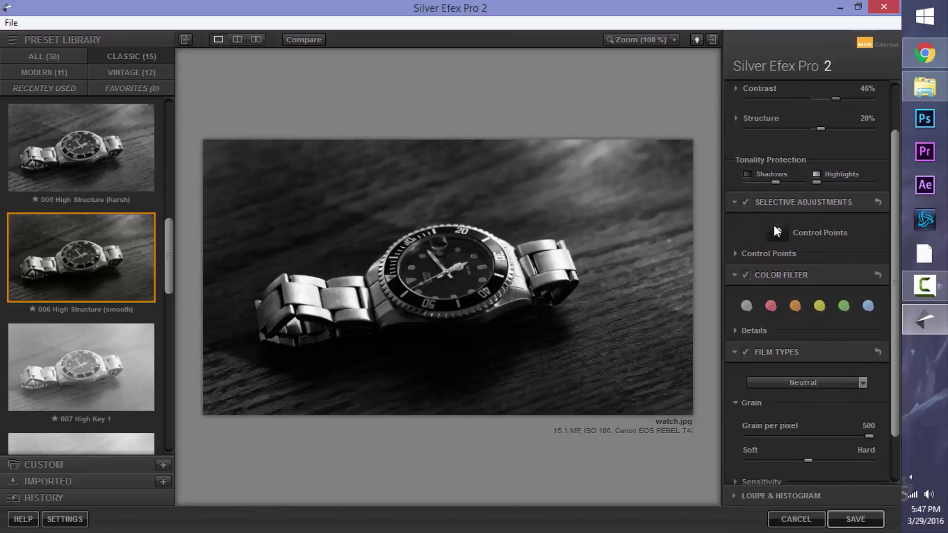
pyautogui.scroll(-2, 745, 286)
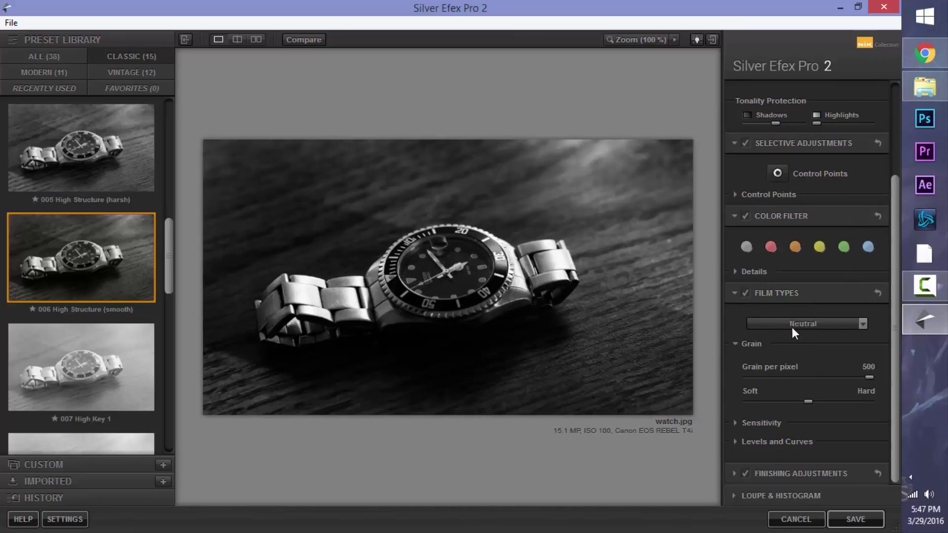
pyautogui.click(863, 321)
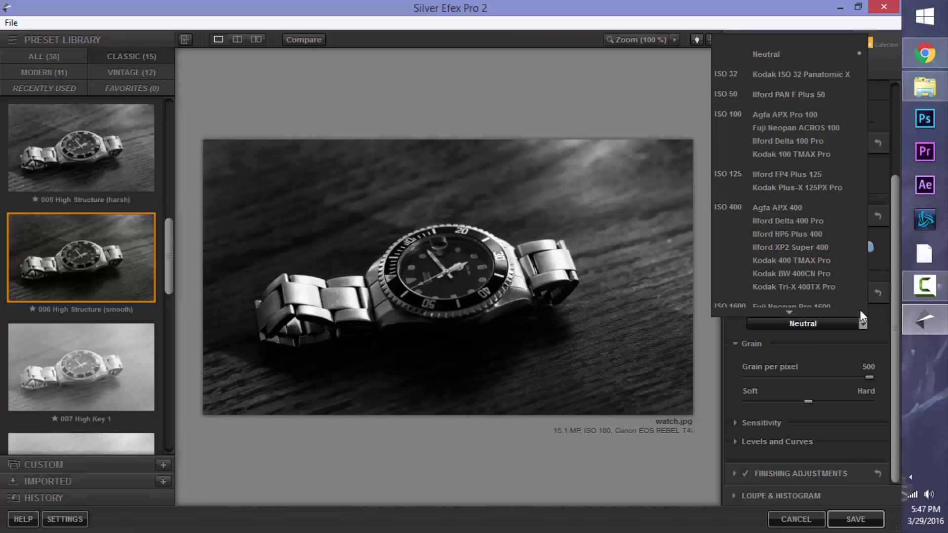
pyautogui.scroll(-5, 860, 310)
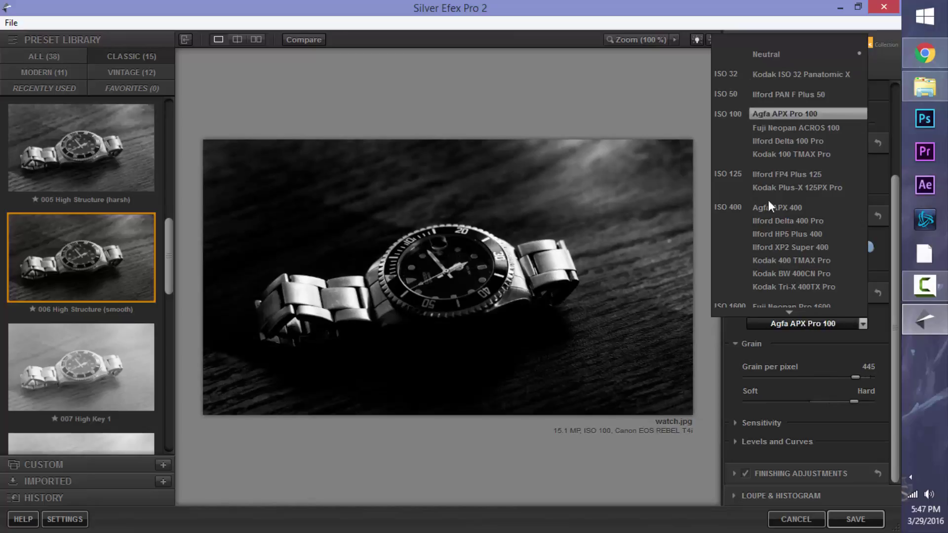
pyautogui.scroll(-2, 802, 178)
pyautogui.scroll(-1, 802, 216)
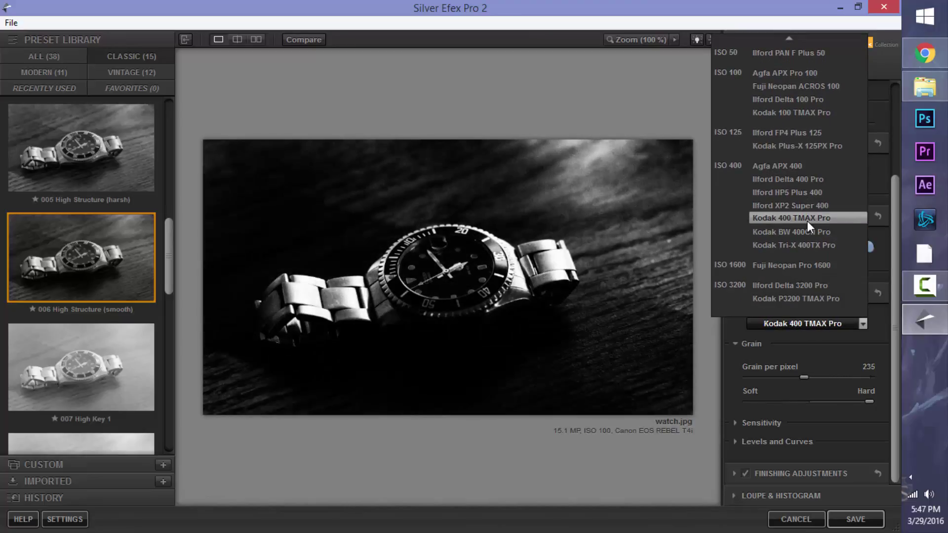
pyautogui.scroll(3, 808, 181)
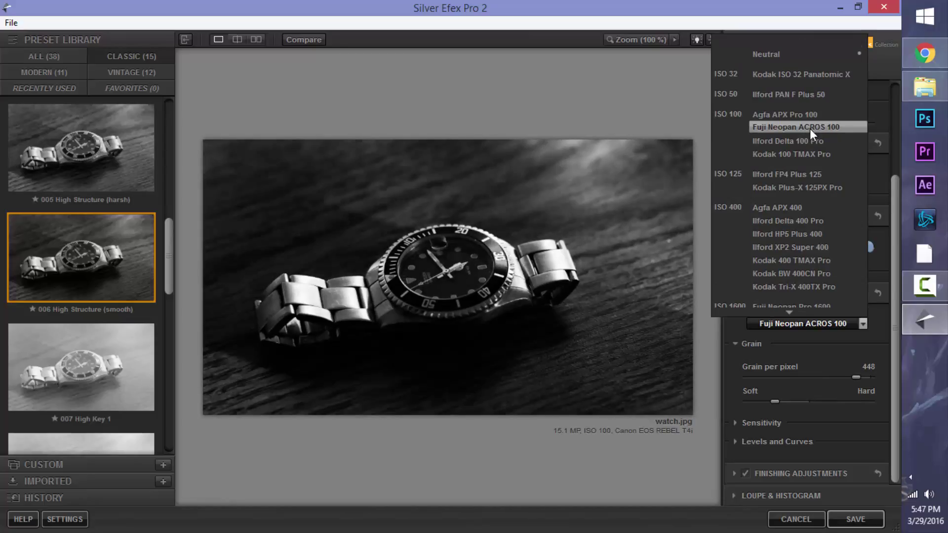
pyautogui.click(813, 127)
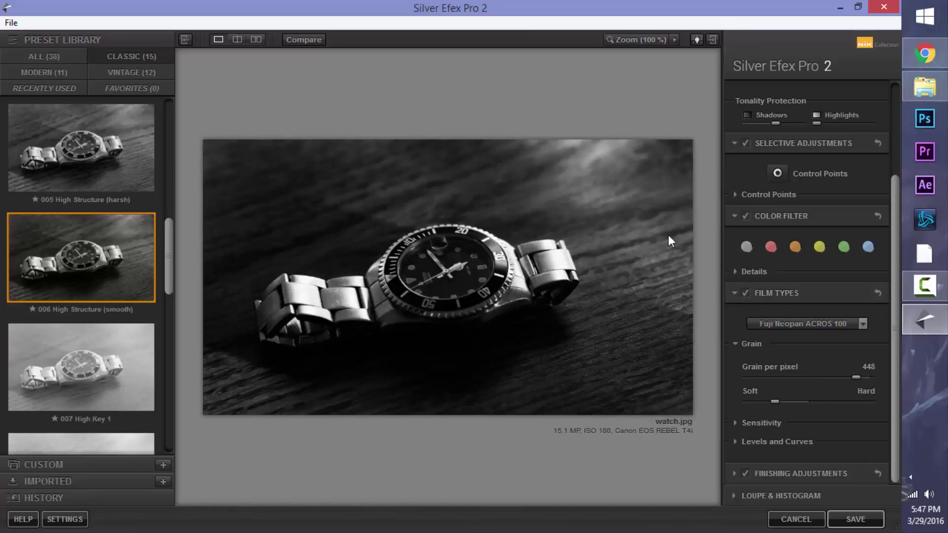
pyautogui.scroll(5, 829, 250)
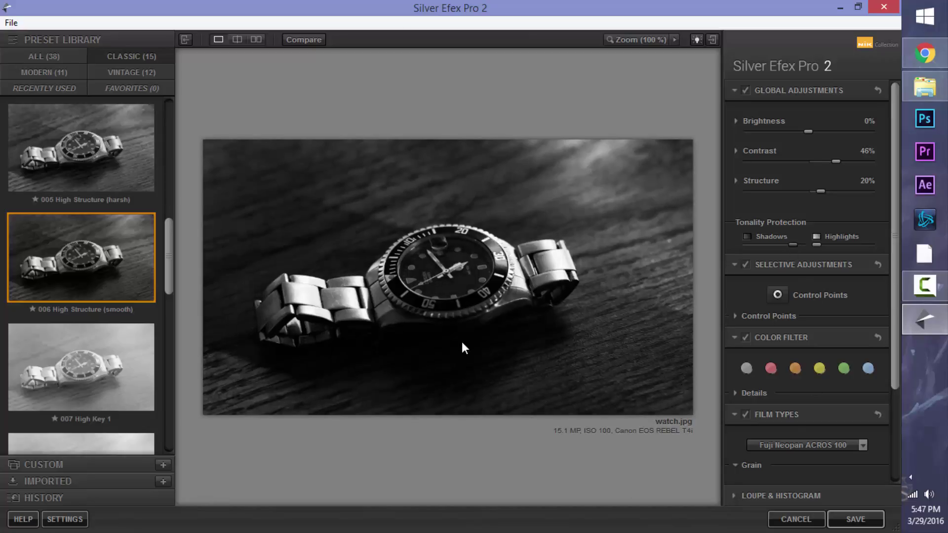
pyautogui.scroll(-5, 825, 371)
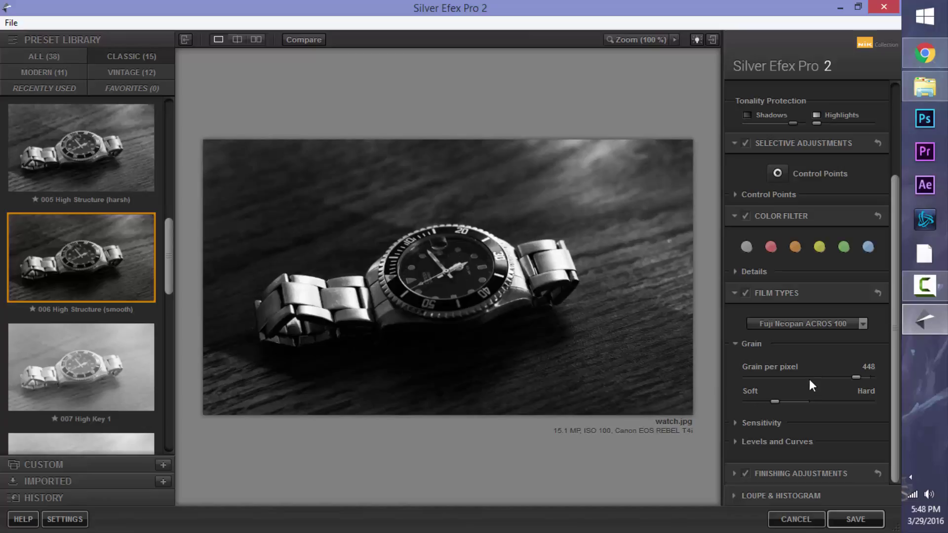
# Pull in the curve's white point, lower its top point and shift the midtone level.
pyautogui.click(733, 443)
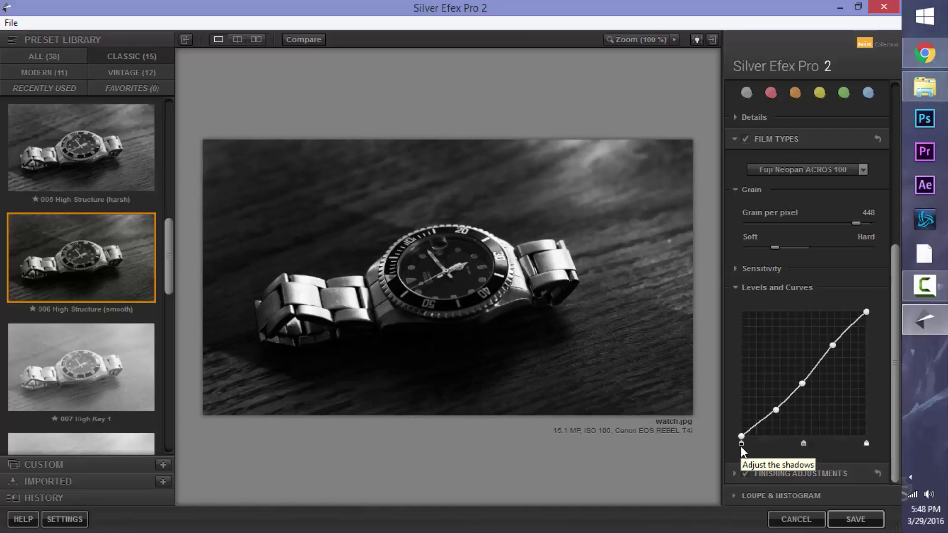
pyautogui.moveTo(740, 448)
pyautogui.mouseDown()
pyautogui.moveTo(756, 444)
pyautogui.moveTo(732, 450)
pyautogui.moveTo(747, 442)
pyautogui.mouseUp()
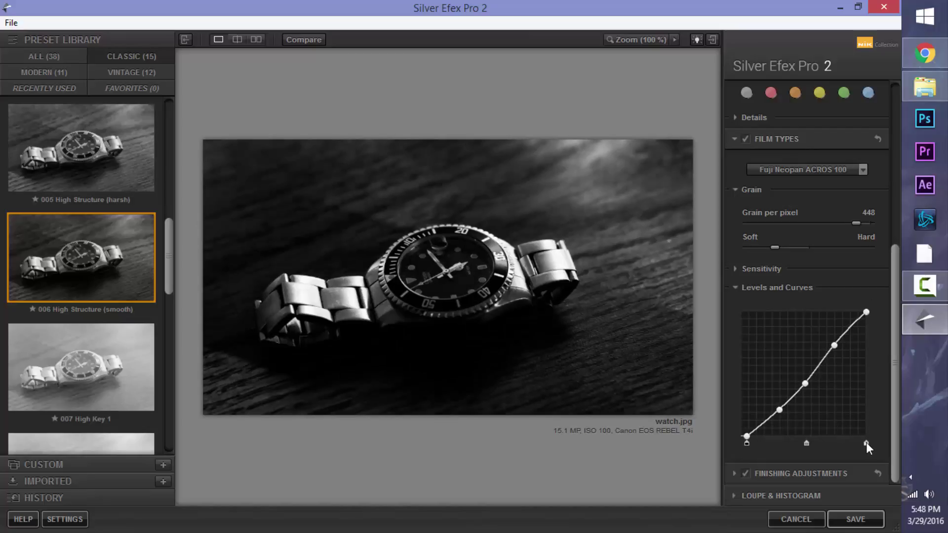
pyautogui.moveTo(866, 442); pyautogui.dragTo(856, 444)
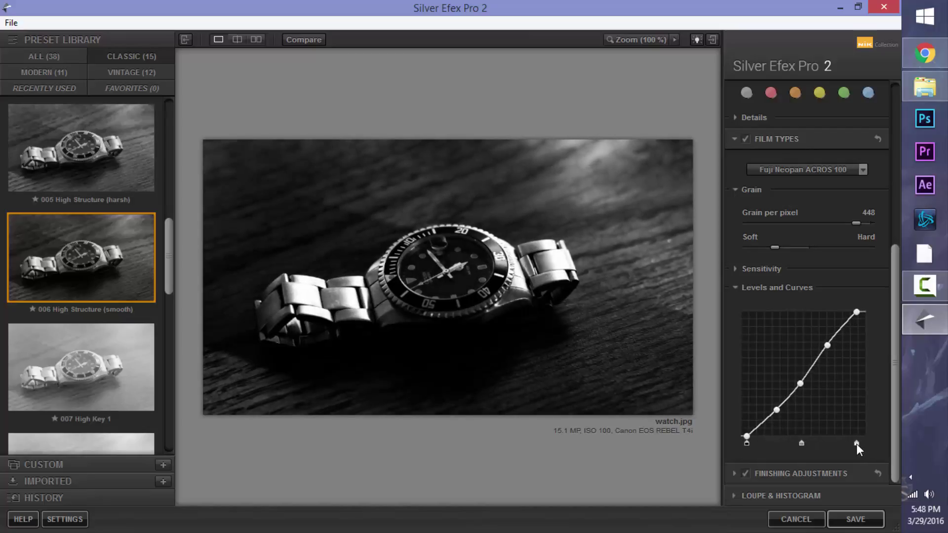
pyautogui.moveTo(854, 313); pyautogui.dragTo(860, 319)
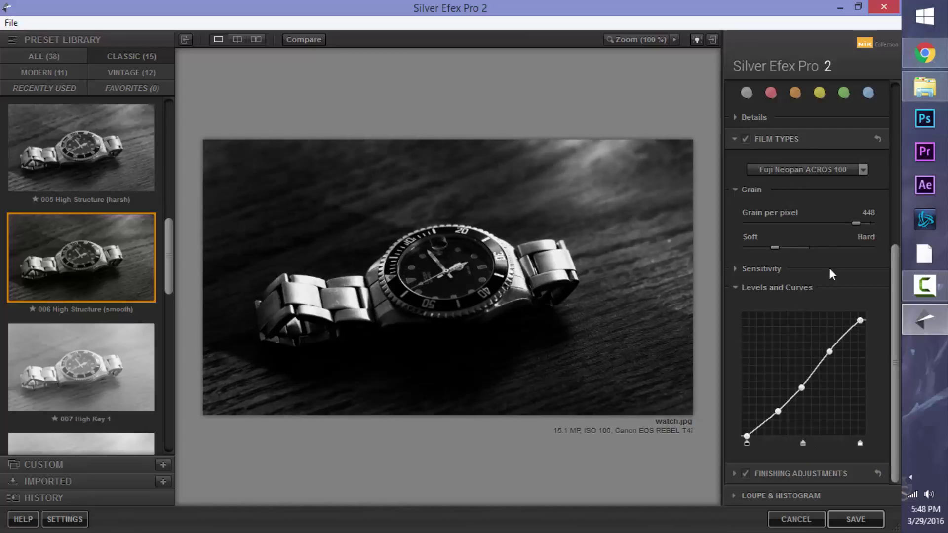
pyautogui.moveTo(802, 444); pyautogui.dragTo(792, 421)
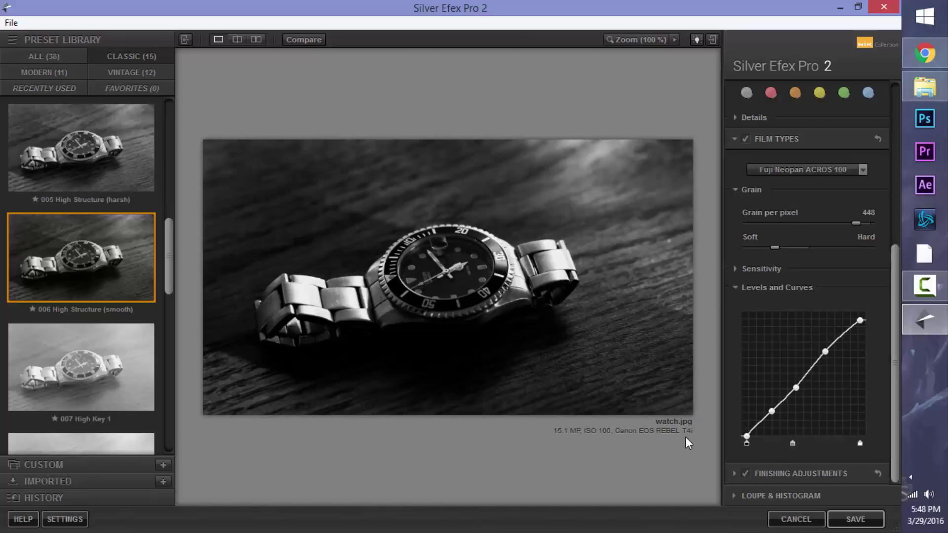